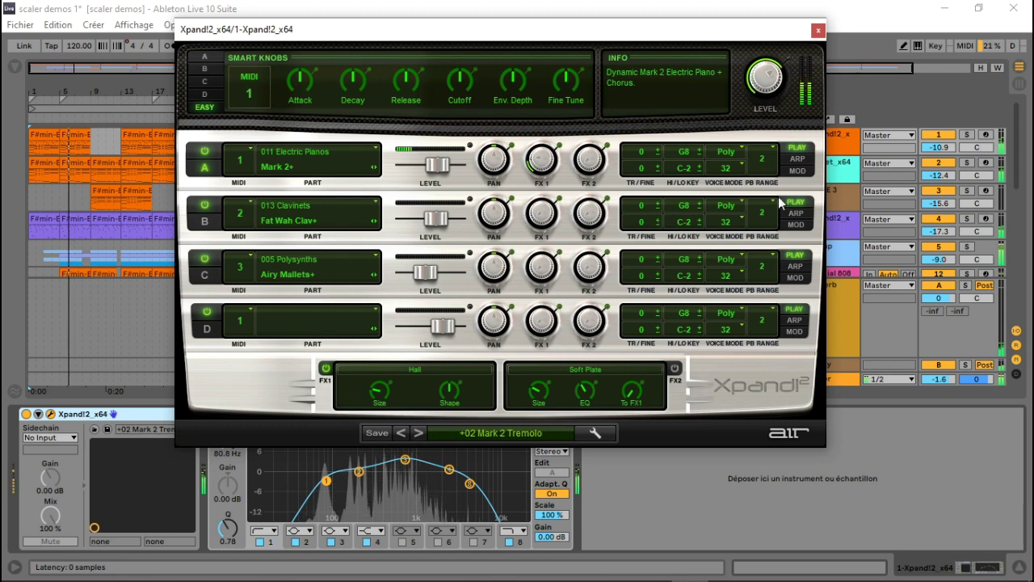
Step: Inspect the Velvet electric piano instrument on track 2
click(850, 176)
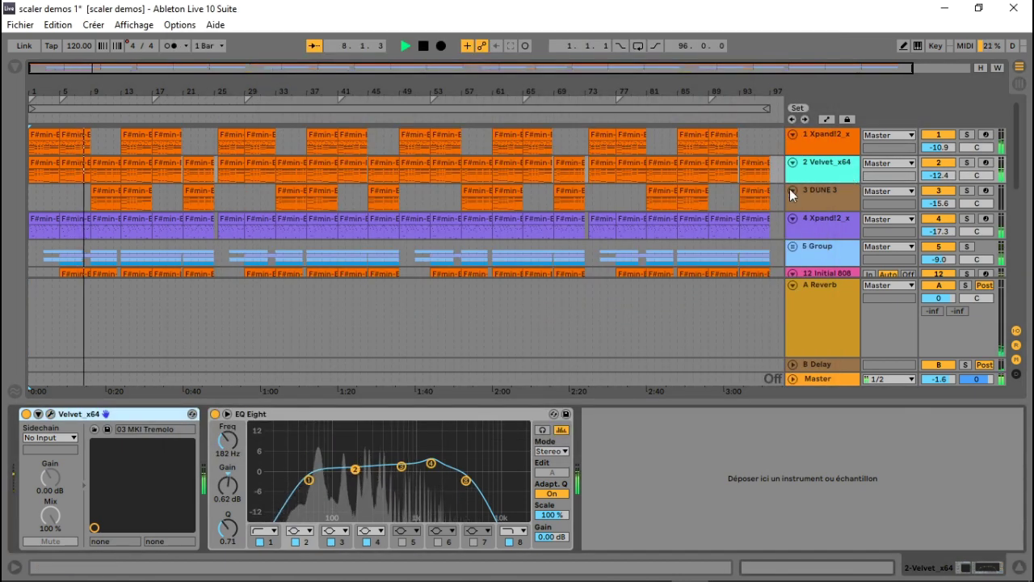
click(51, 414)
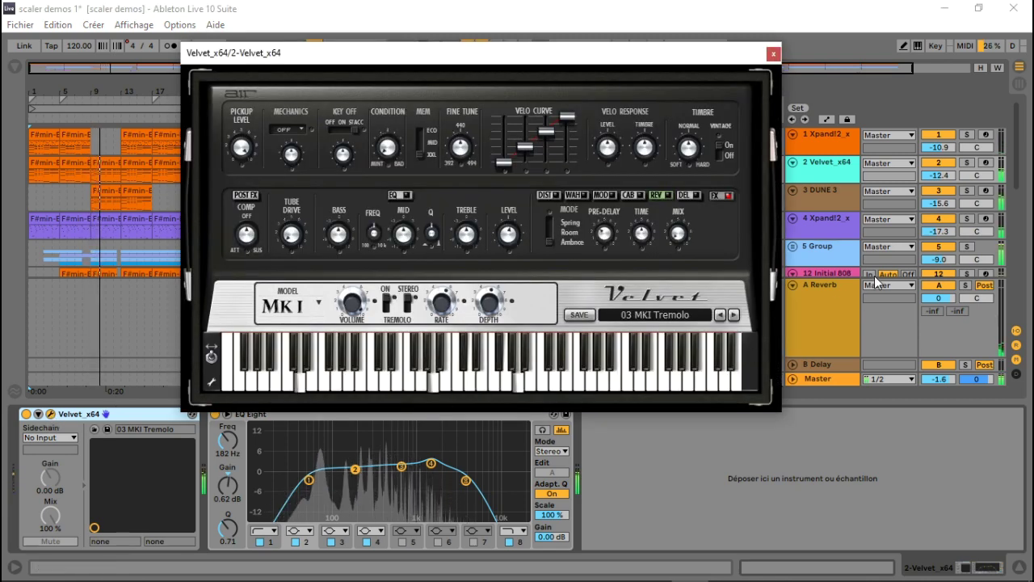
Step: Inspect the DUNE 3 synth and the Looperator effect on track 3, closing each plugin window after viewing
click(850, 205)
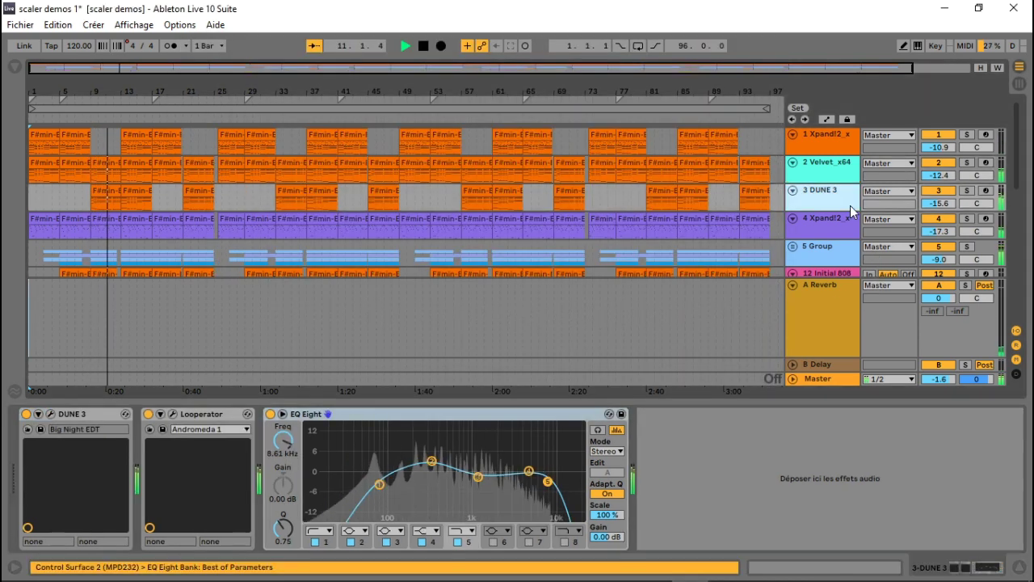
click(51, 414)
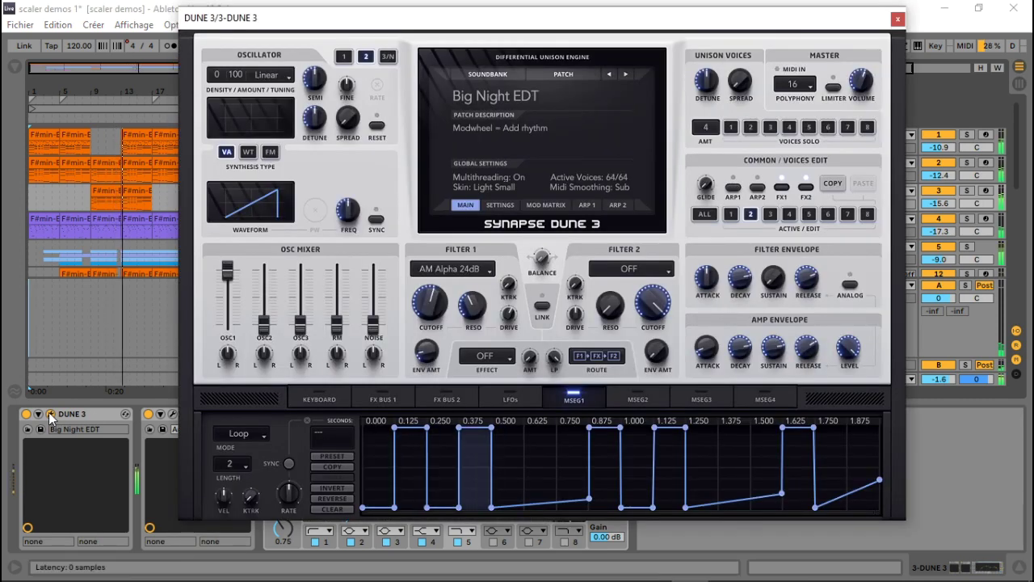
click(897, 21)
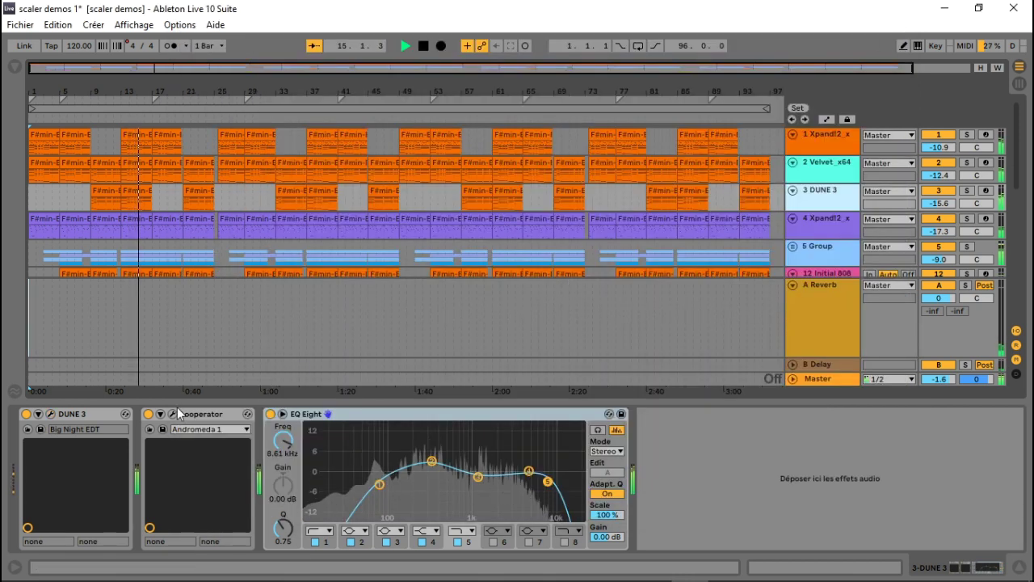
click(174, 413)
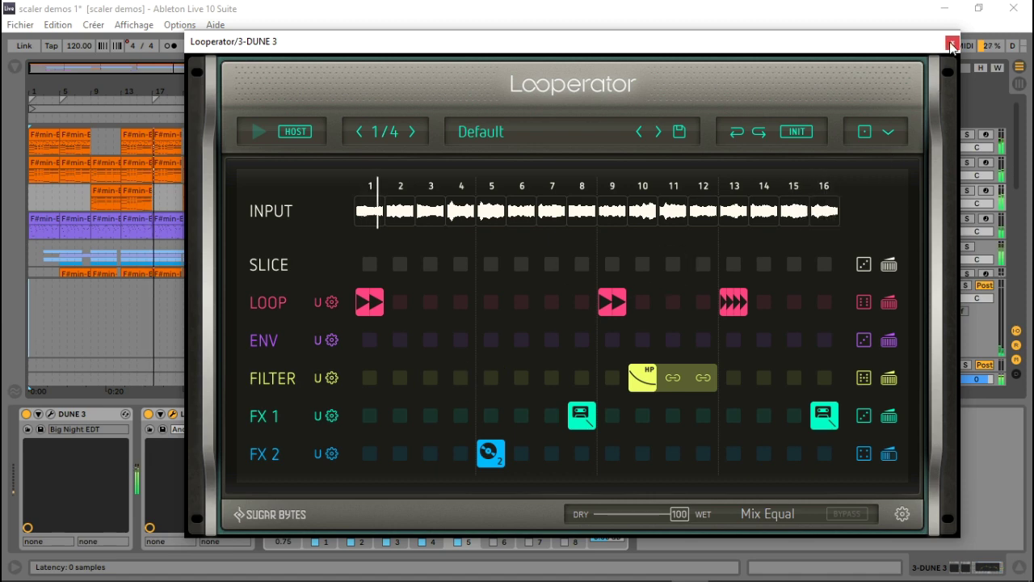
click(954, 41)
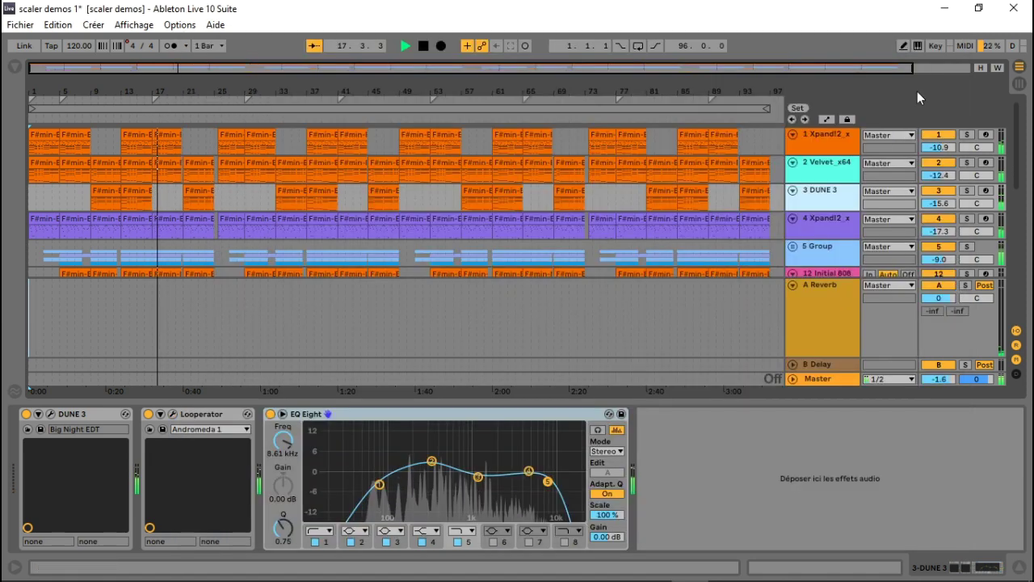
Step: Unfold the 5 Group drum tracks and open the BM-DOPE instrument on track 8
click(849, 256)
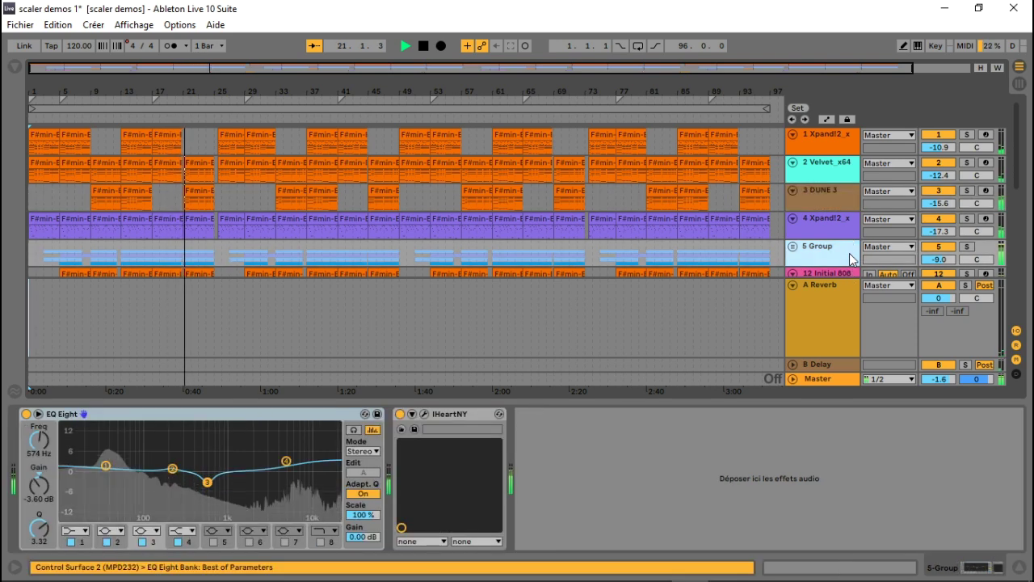
click(793, 247)
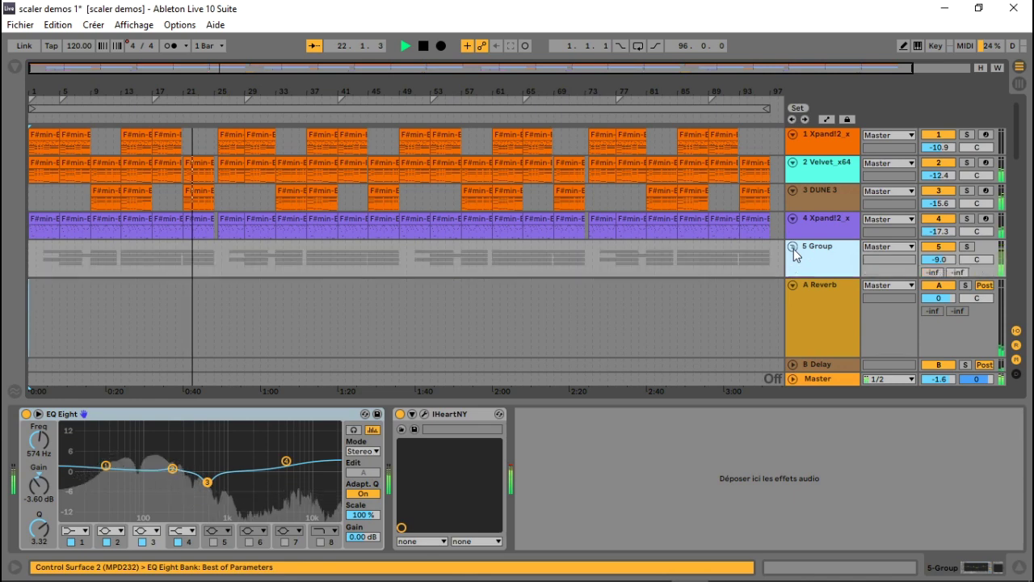
scroll(1020, 172, down, 3)
scroll(1018, 173, down, 2)
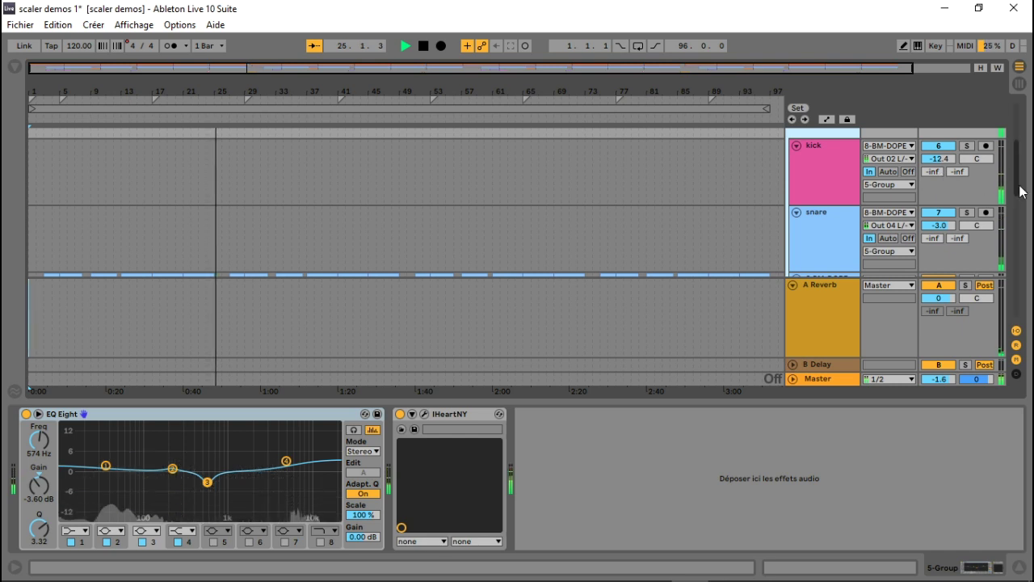
scroll(1020, 199, down, 1)
scroll(1018, 199, down, 2)
click(835, 224)
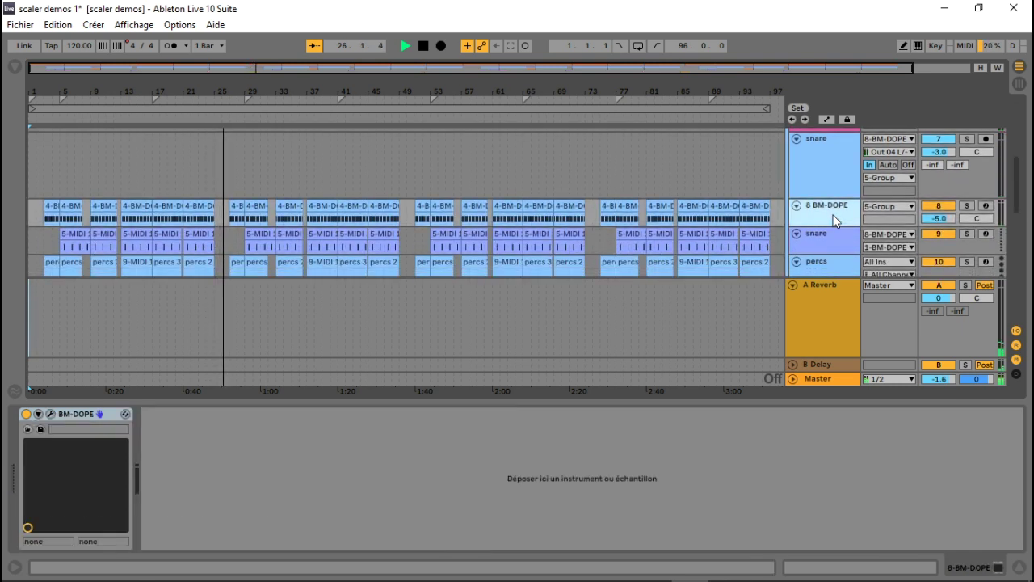
click(51, 414)
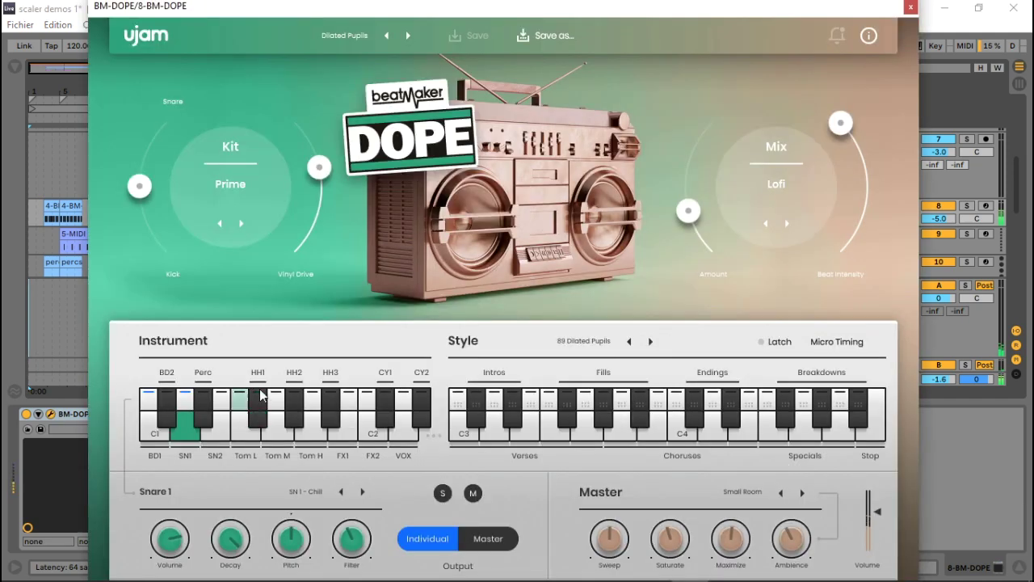
Step: Close the BM-DOPE plugin window and fold the 5 Group track
drag(588, 16, 585, 6)
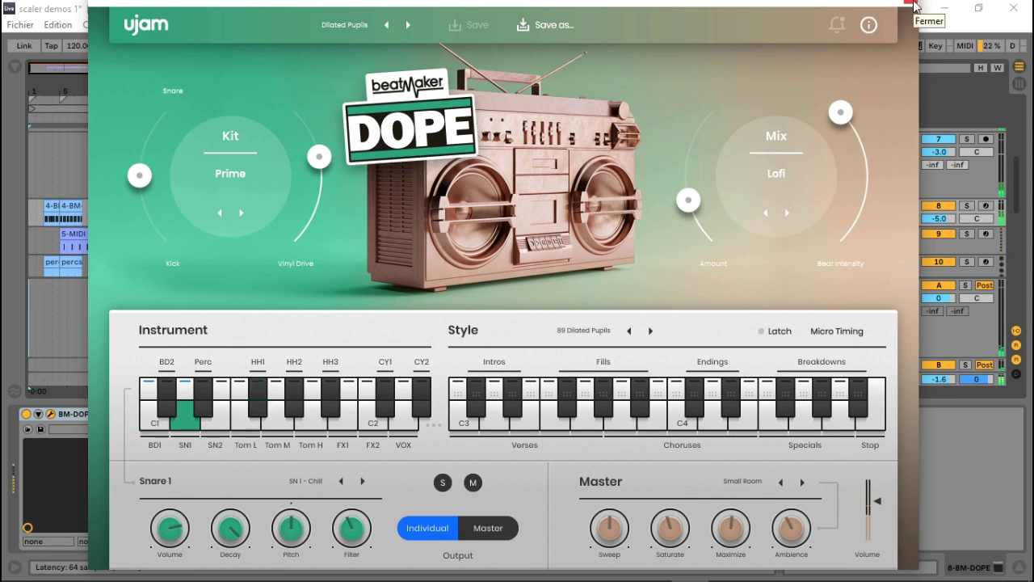
click(914, 6)
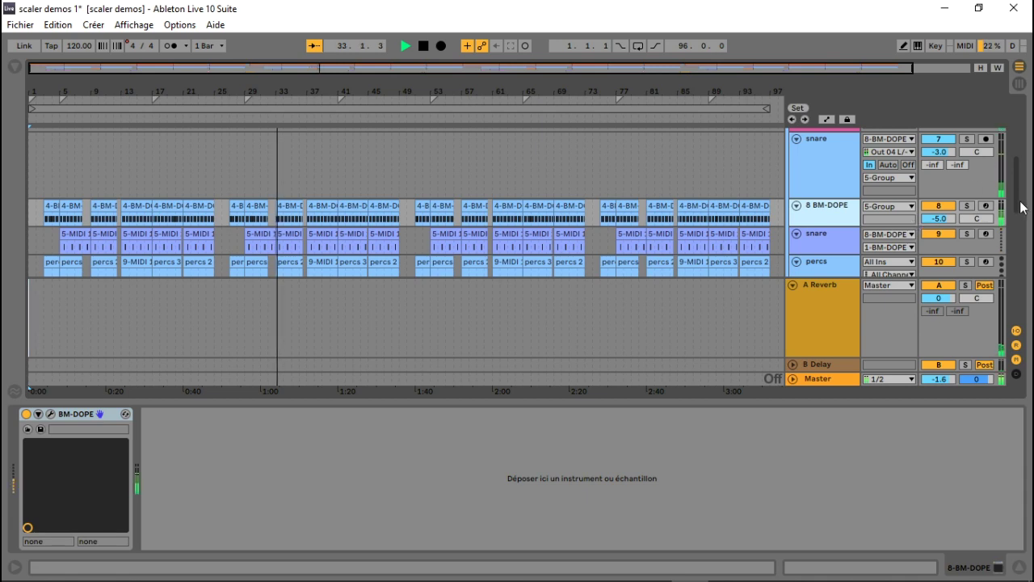
drag(1016, 210, 1016, 173)
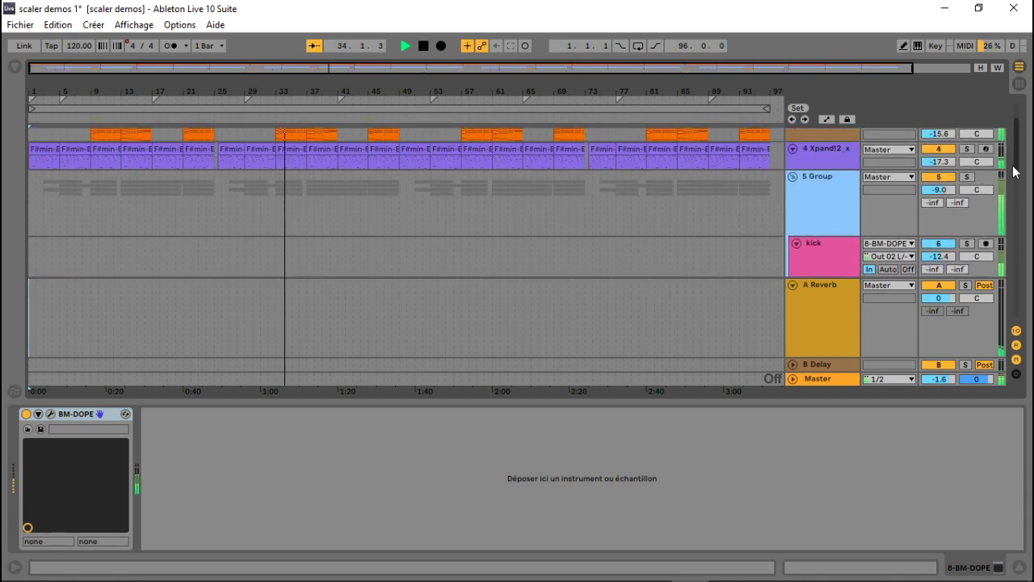
click(792, 177)
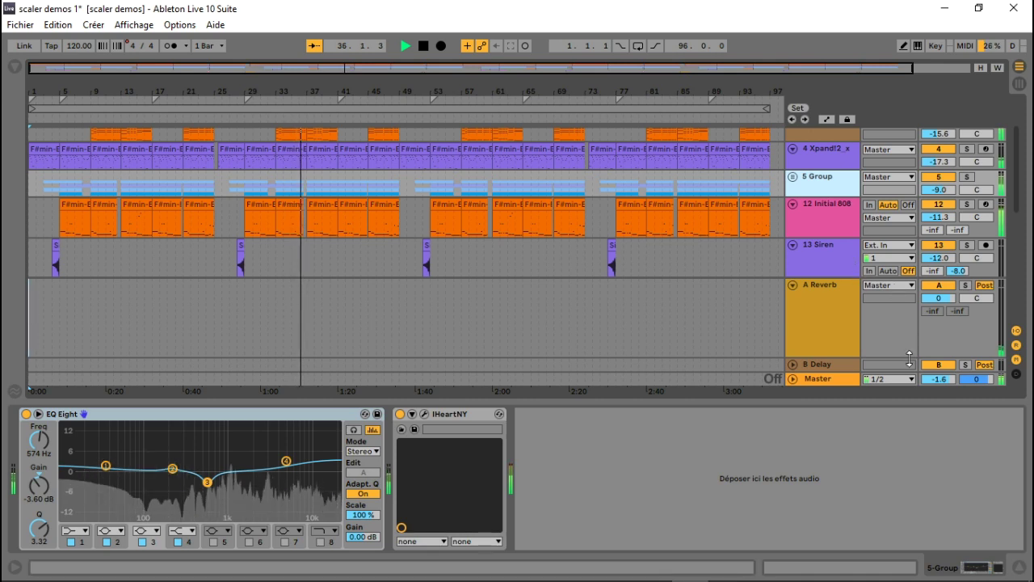
Step: Examine the Slice EQ curve and its filters on the Master track, enlarging the visible plugin area, and close its window
click(837, 377)
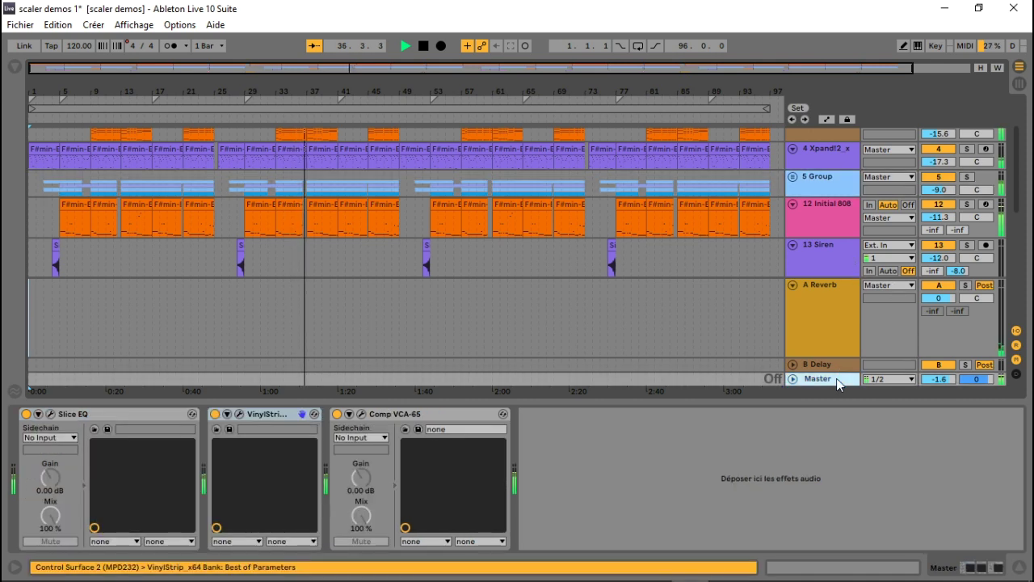
click(50, 414)
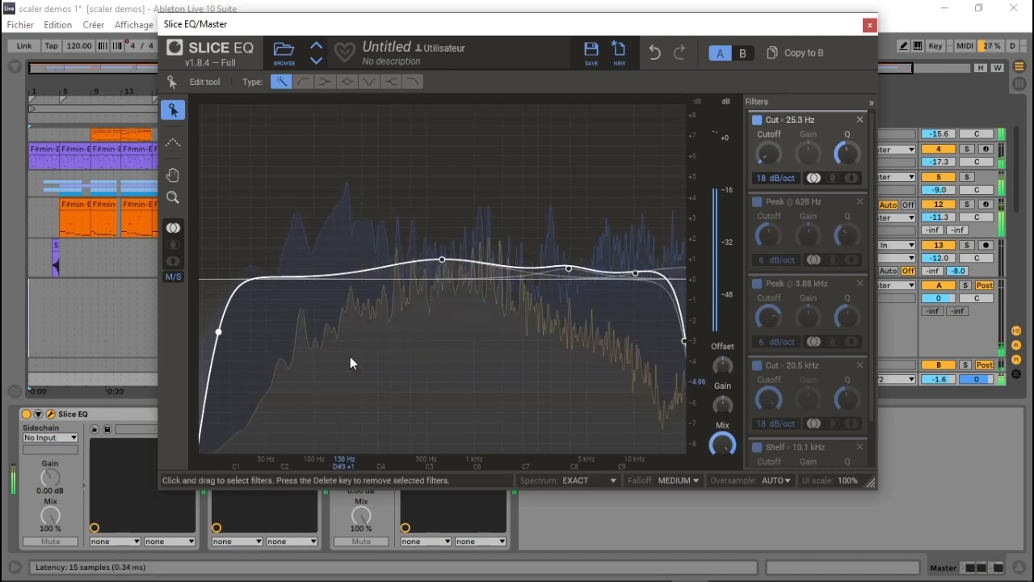
drag(707, 24, 547, 6)
drag(714, 459, 627, 363)
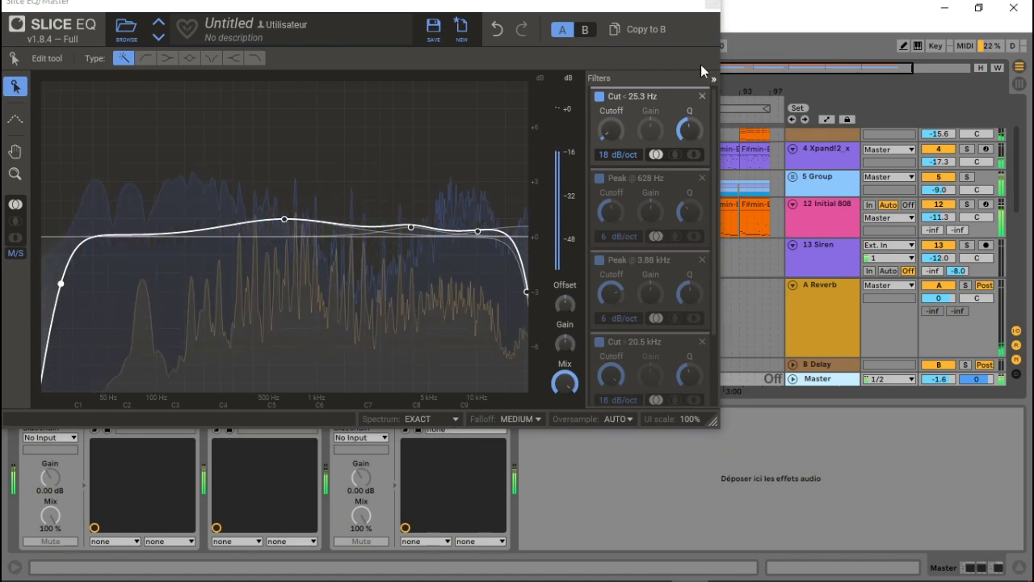
click(716, 4)
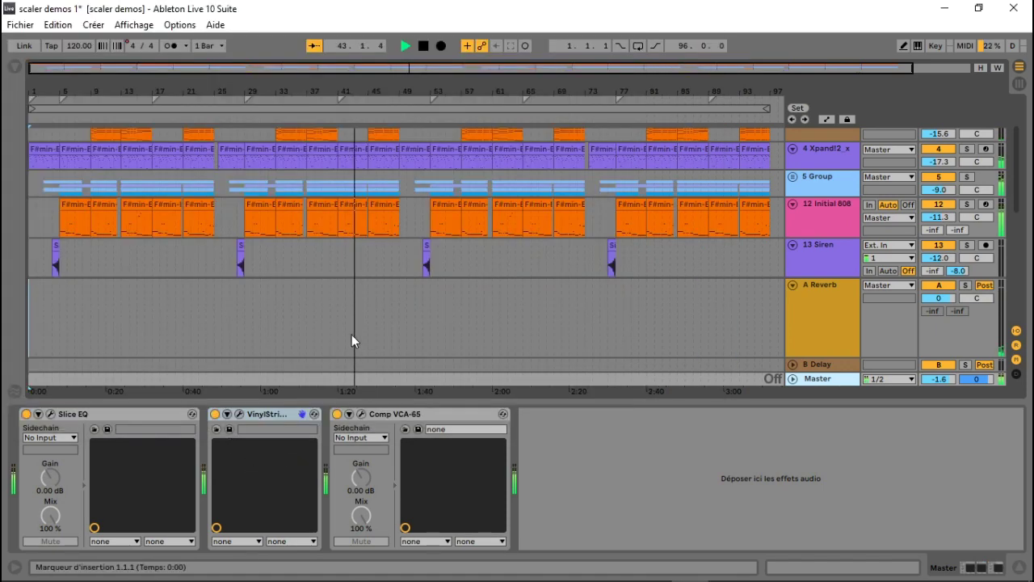
Step: Examine the Vinyl Strip and Comp VCA-65 effects side by side on the Master track, and close both windows
click(240, 412)
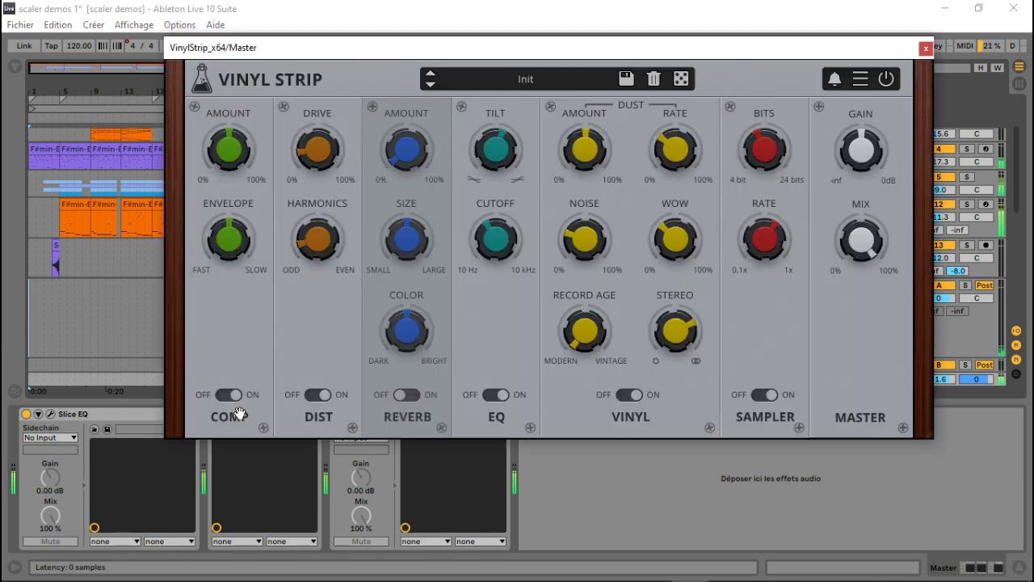
drag(788, 58, 624, 4)
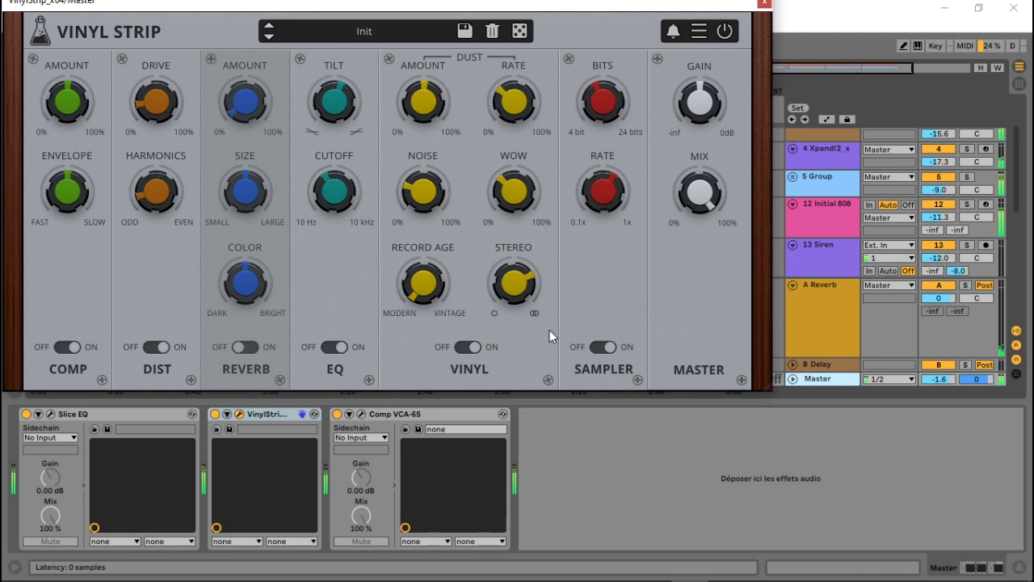
click(361, 415)
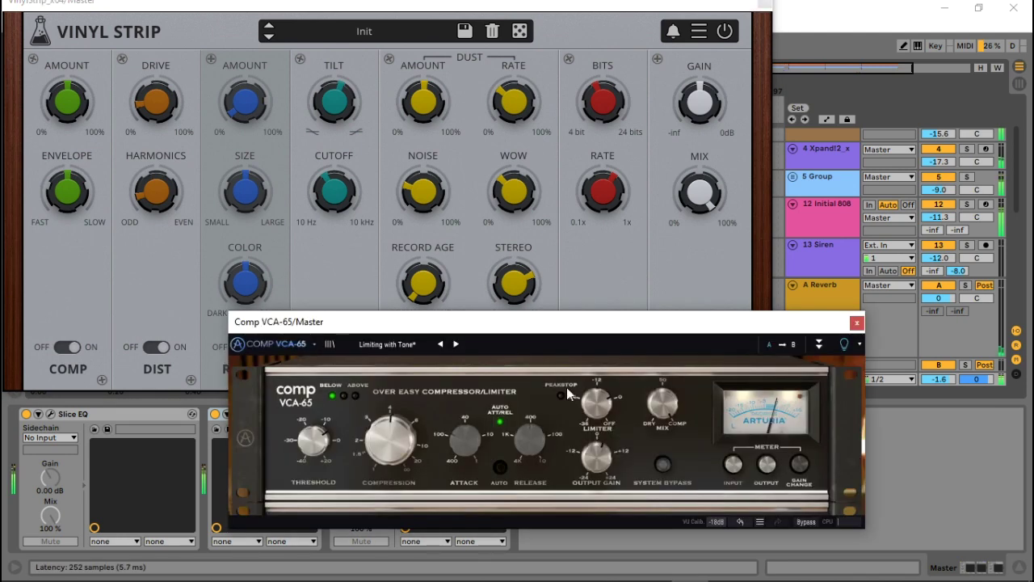
drag(615, 332, 749, 357)
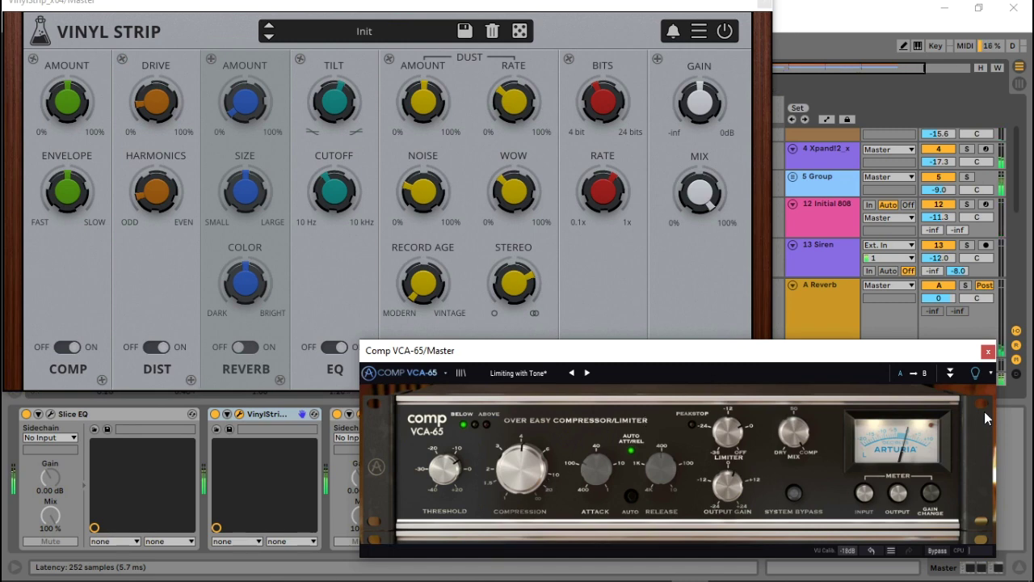
click(988, 352)
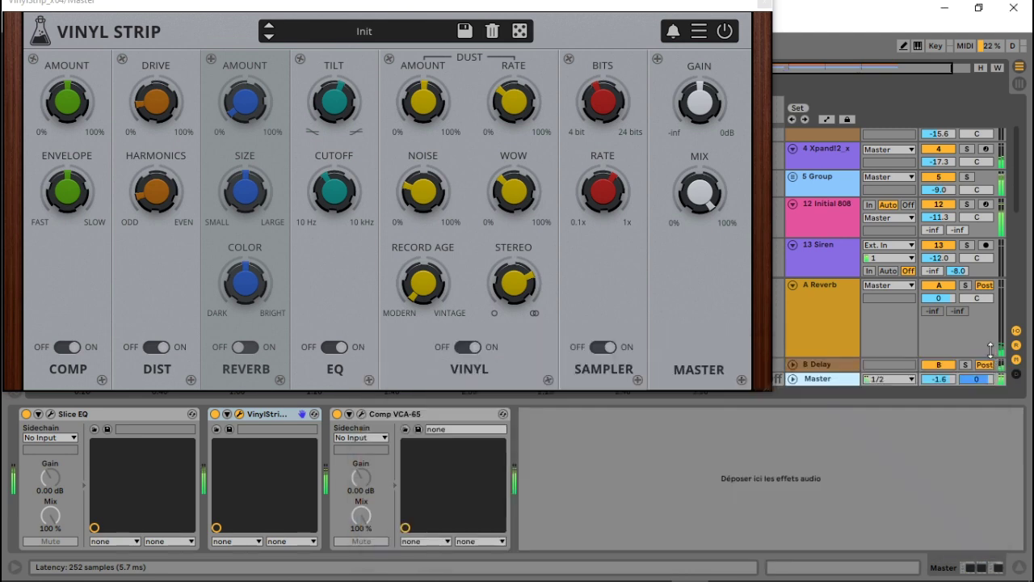
click(763, 7)
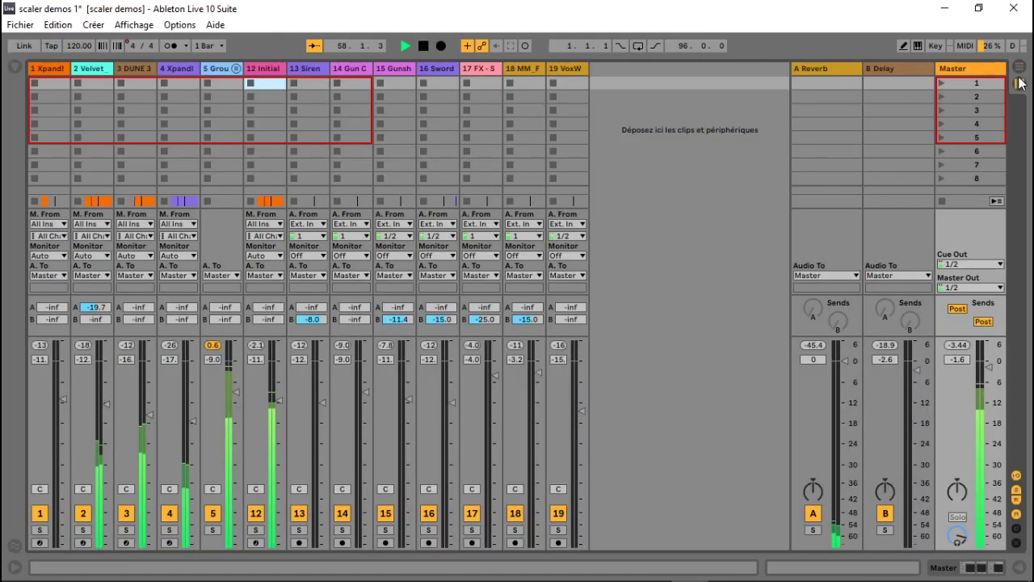
Step: Show the Session view mixer with the Master track's device chain displayed beneath it
click(1020, 84)
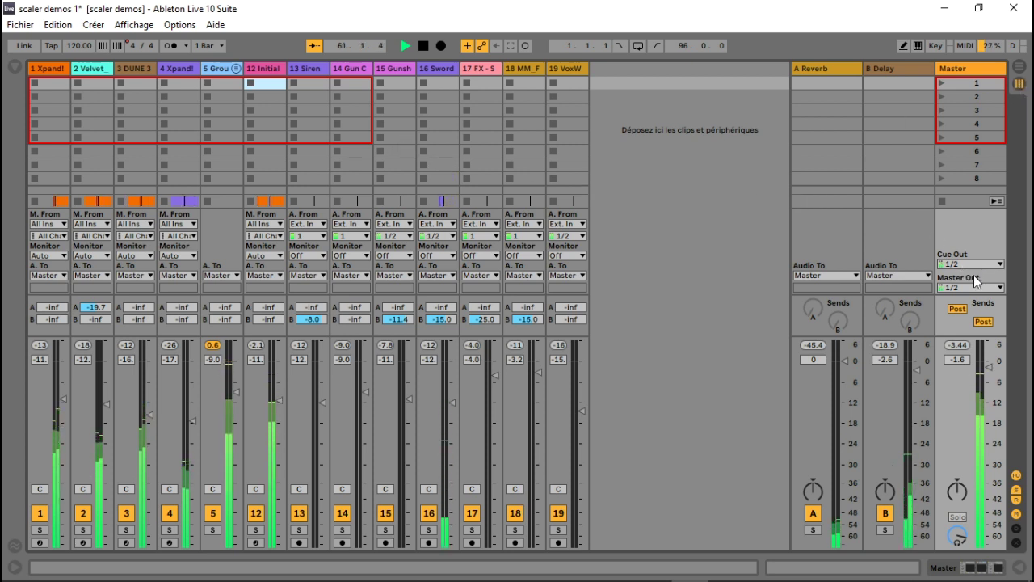
click(1019, 68)
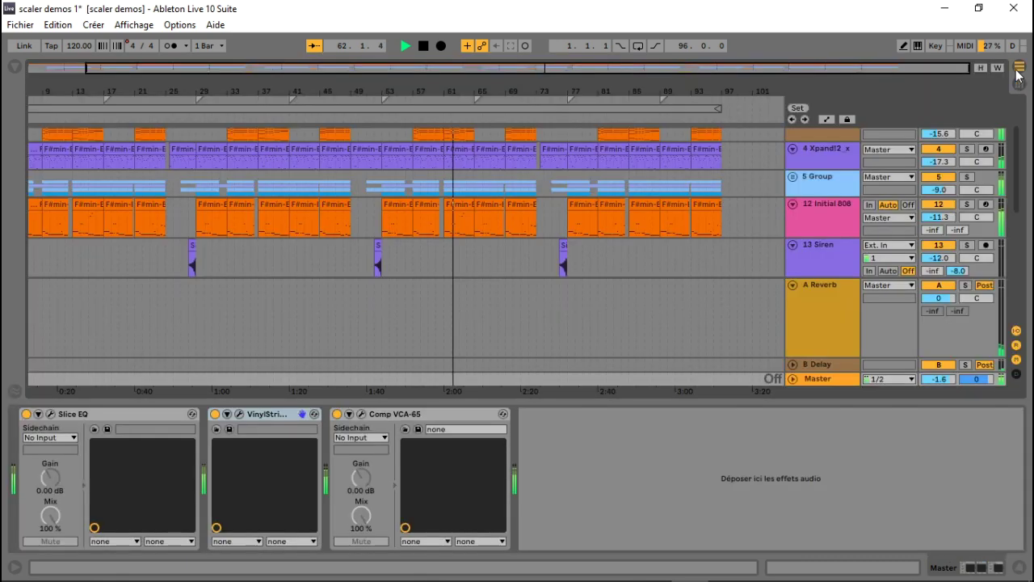
click(1021, 89)
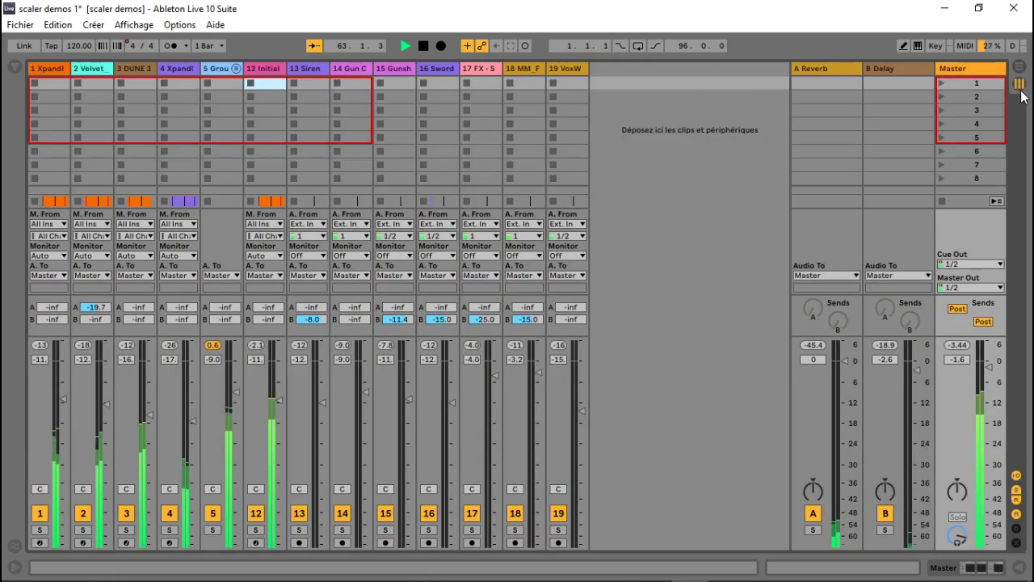
click(1021, 569)
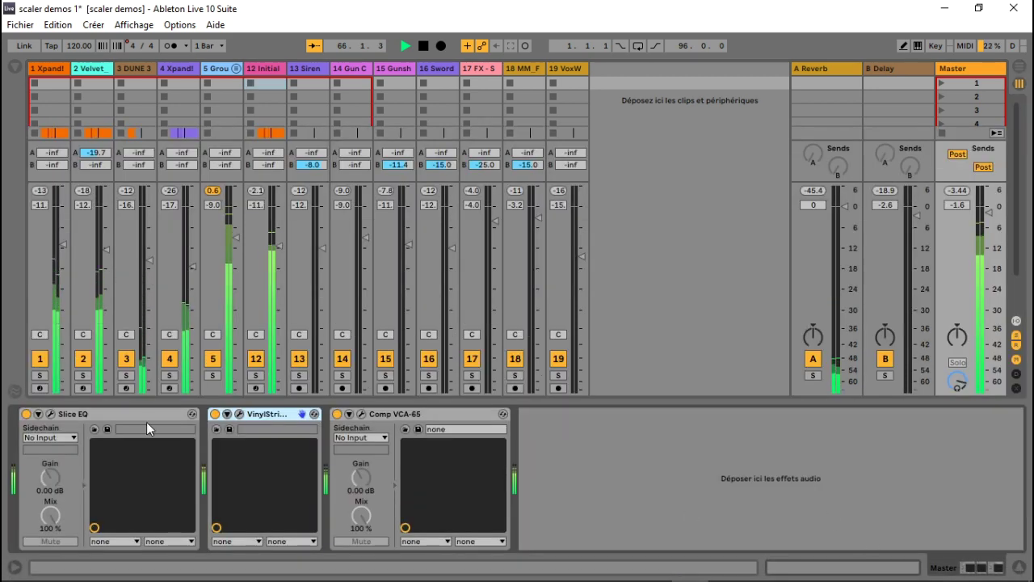
Step: Check the Master track's Slice EQ once more, close it and return to the Arrangement view
click(51, 415)
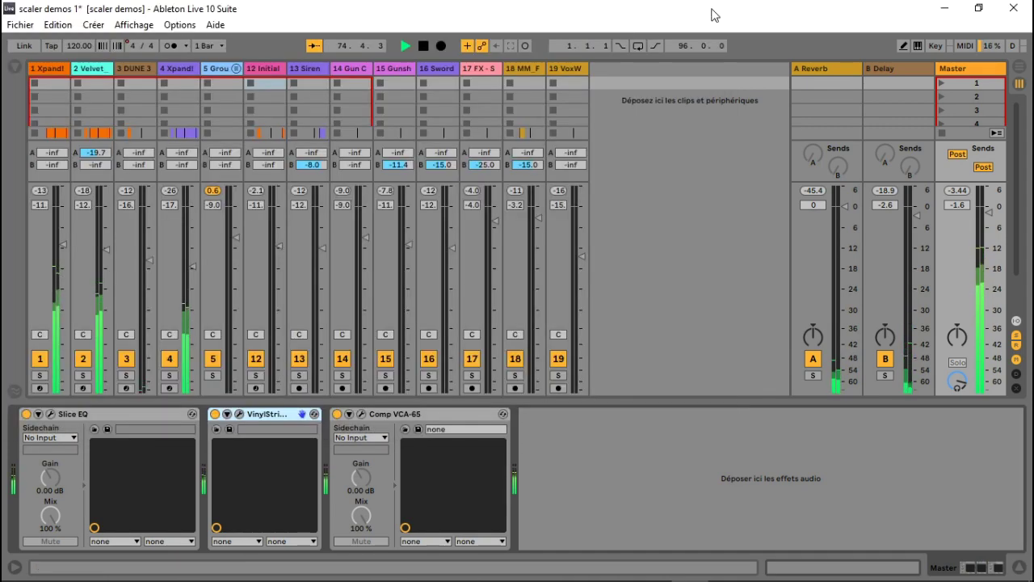
click(713, 8)
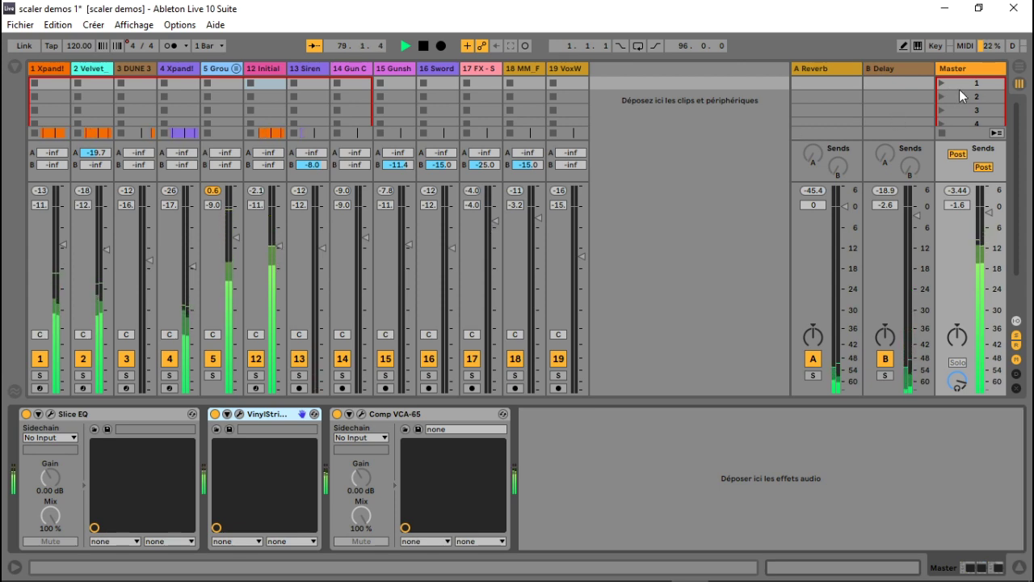
click(1019, 68)
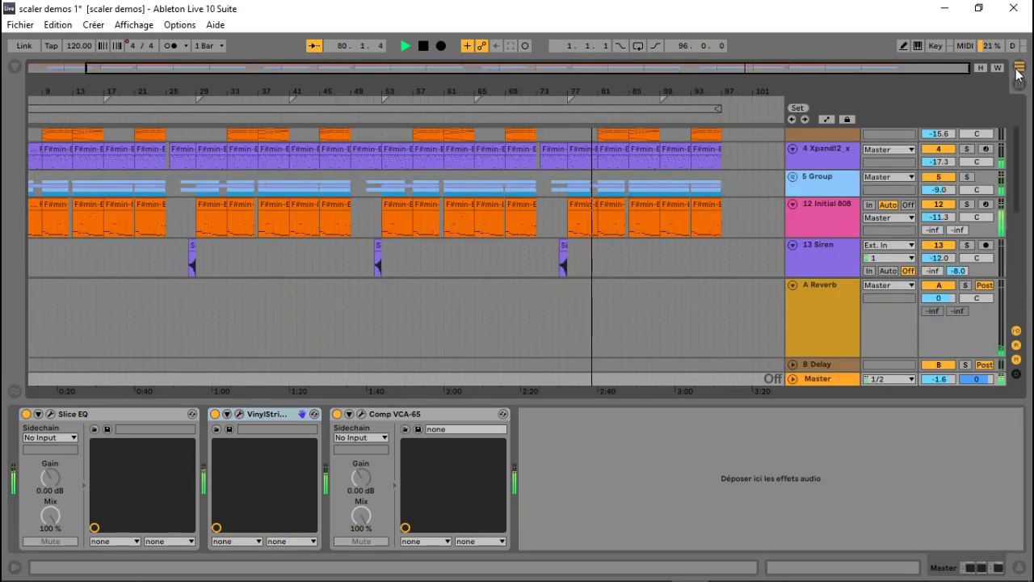